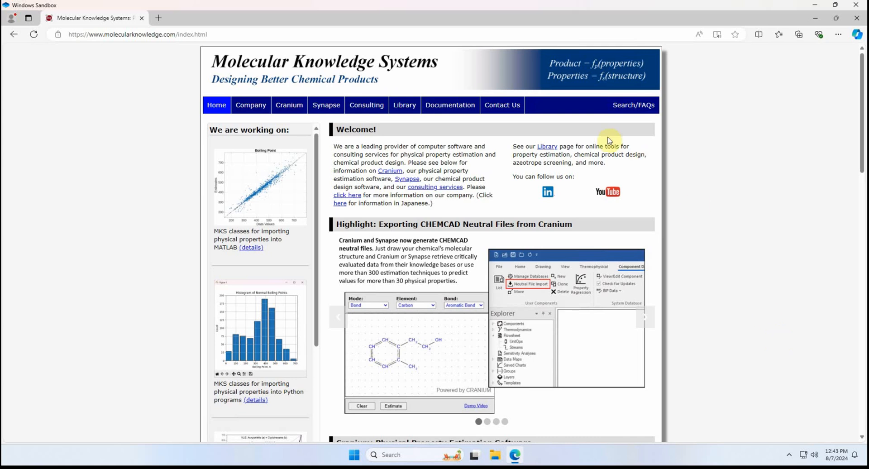
# Step: Review the Synapse product page, covering its design features, estimation techniques and available editions
pyautogui.click(316, 110)
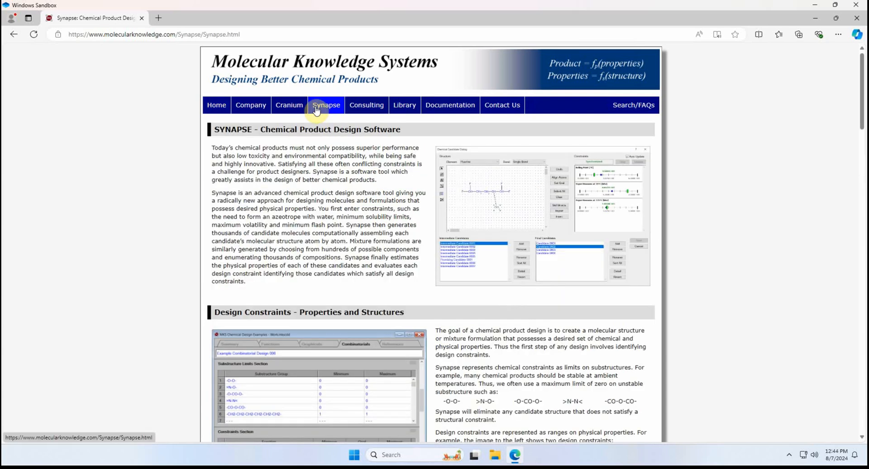
pyautogui.click(863, 271)
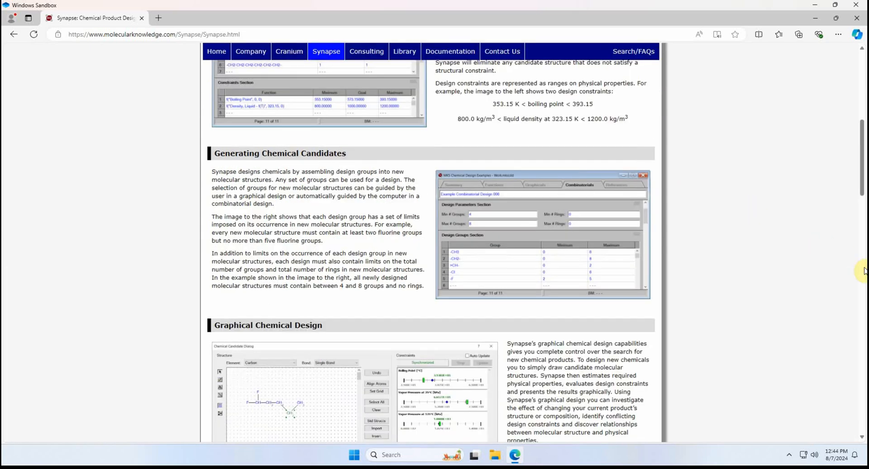
pyautogui.click(863, 271)
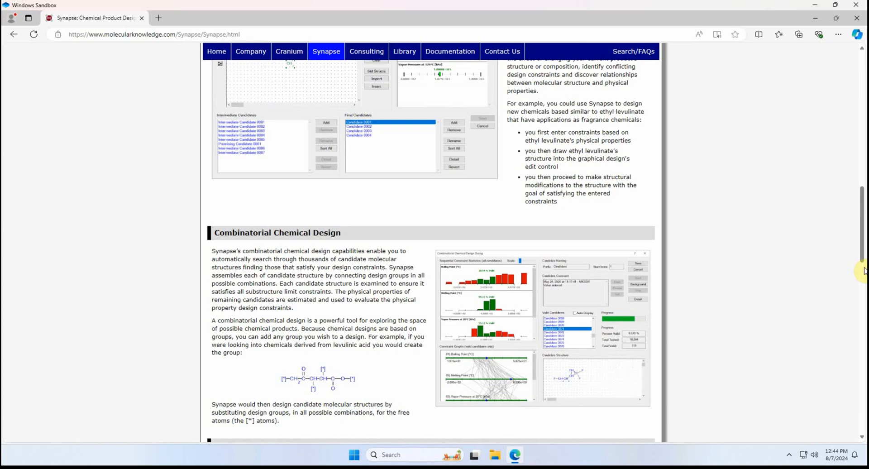
pyautogui.click(864, 270)
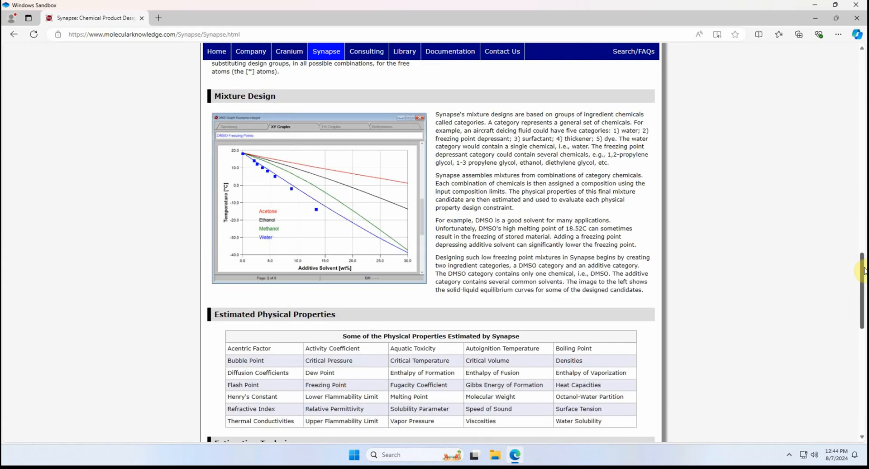
pyautogui.click(863, 369)
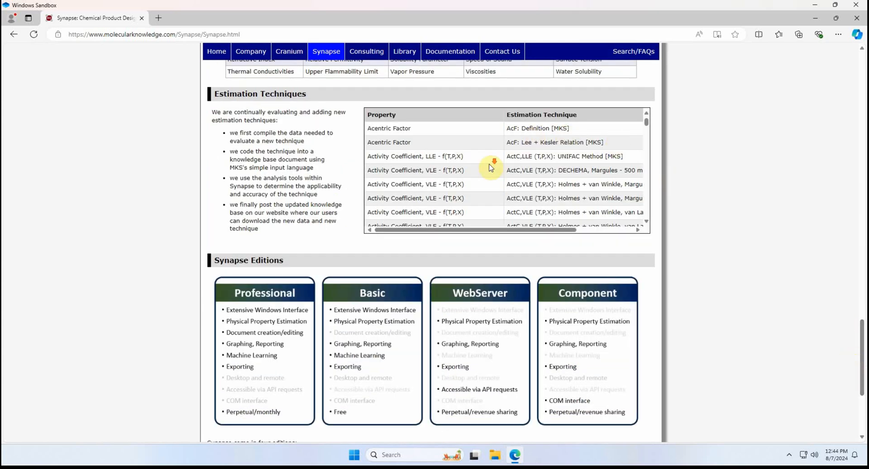
pyautogui.scroll(-10, 490, 168)
pyautogui.scroll(-10, 490, 167)
pyautogui.scroll(-10, 490, 167)
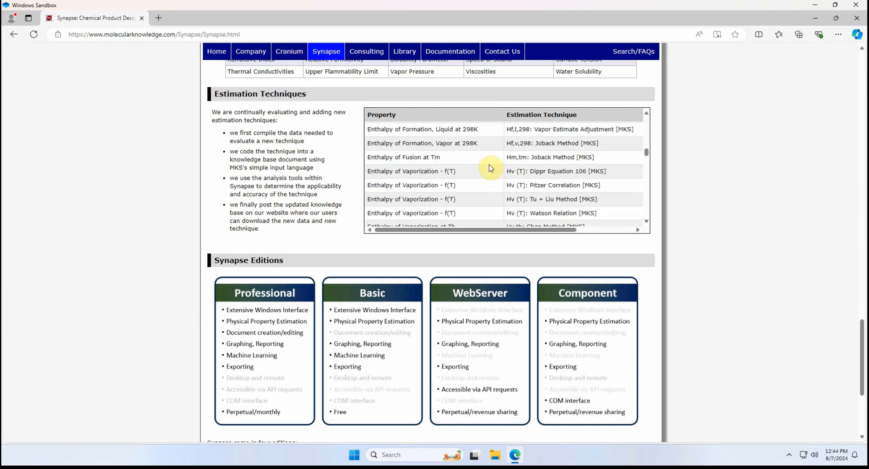
pyautogui.scroll(-5, 825, 407)
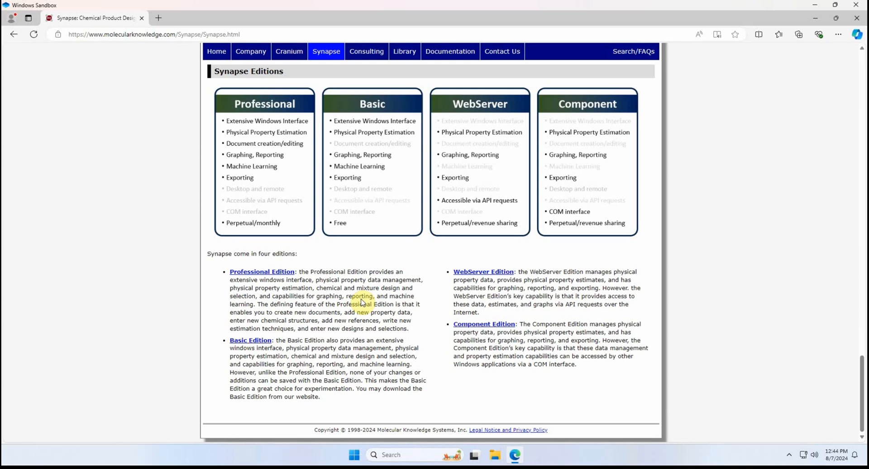
# Step: Open the Synapse Basic Edition request form, confirm the human check and submit it to reach the download page
pyautogui.click(246, 340)
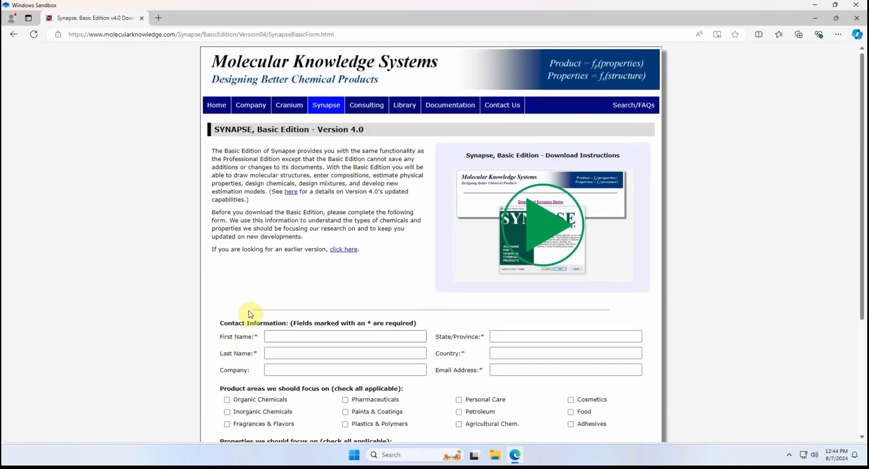
pyautogui.scroll(-3, 250, 307)
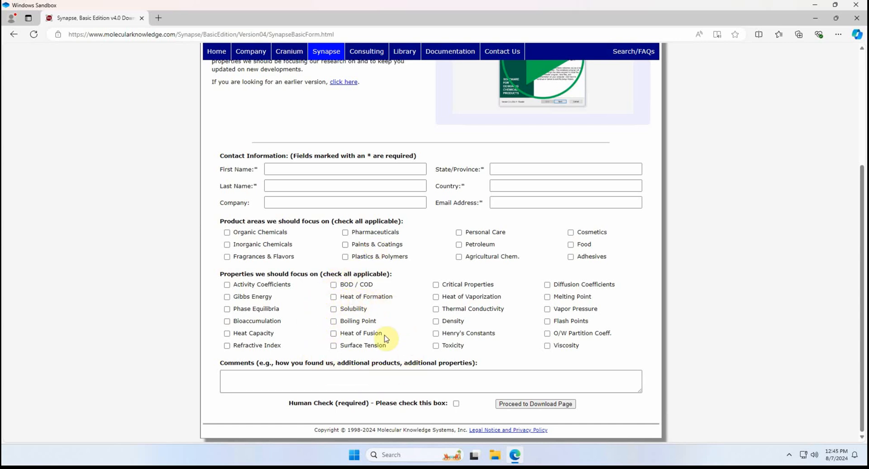
pyautogui.click(374, 372)
pyautogui.click(456, 403)
pyautogui.click(518, 405)
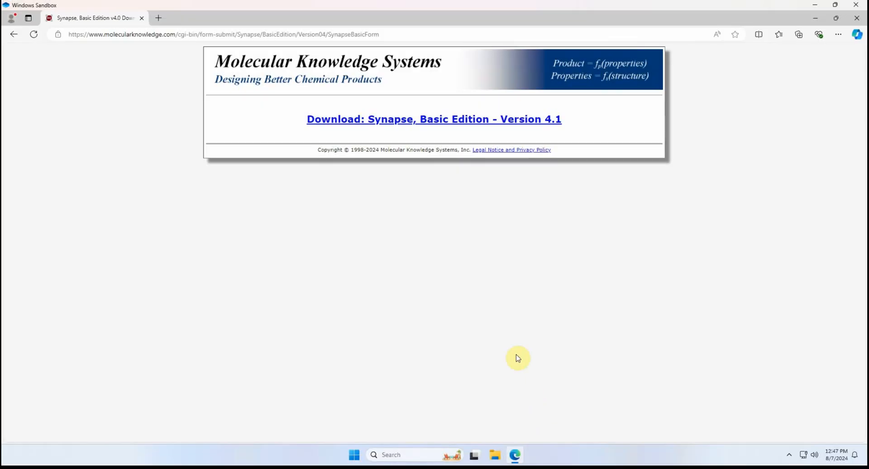
# Step: Download the Synapse, Basic Edition - Version 4.1 installer and run it to install the prerequisites
pyautogui.click(451, 125)
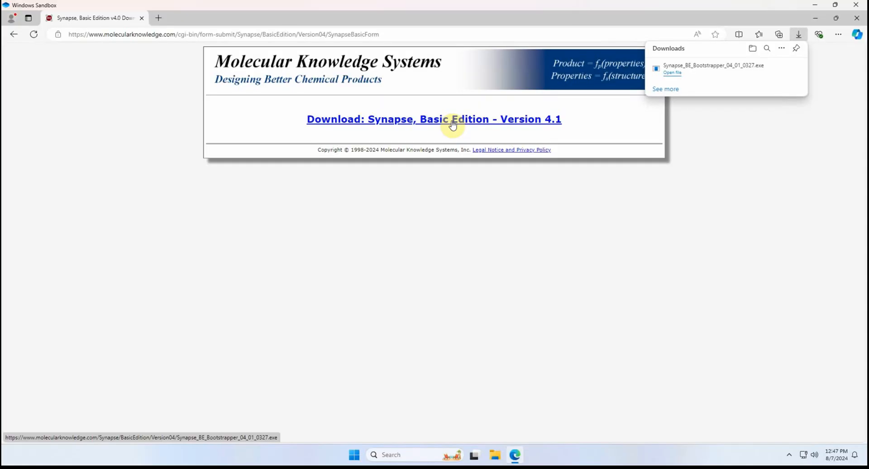
pyautogui.click(672, 74)
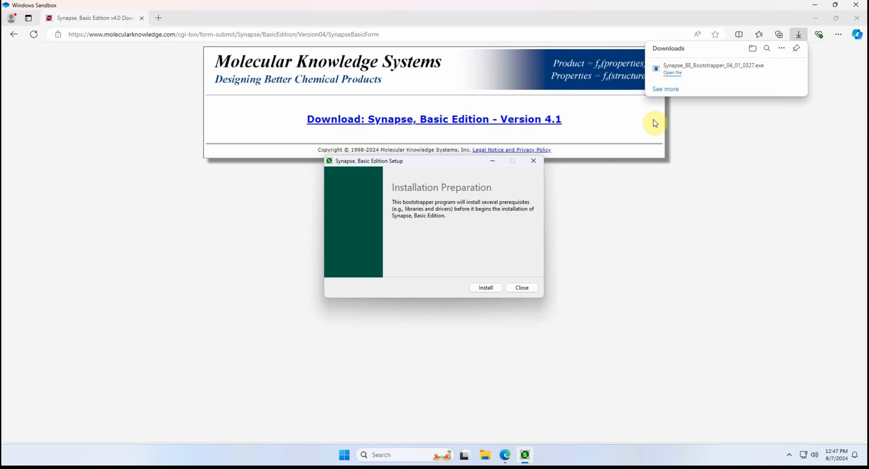
pyautogui.click(489, 287)
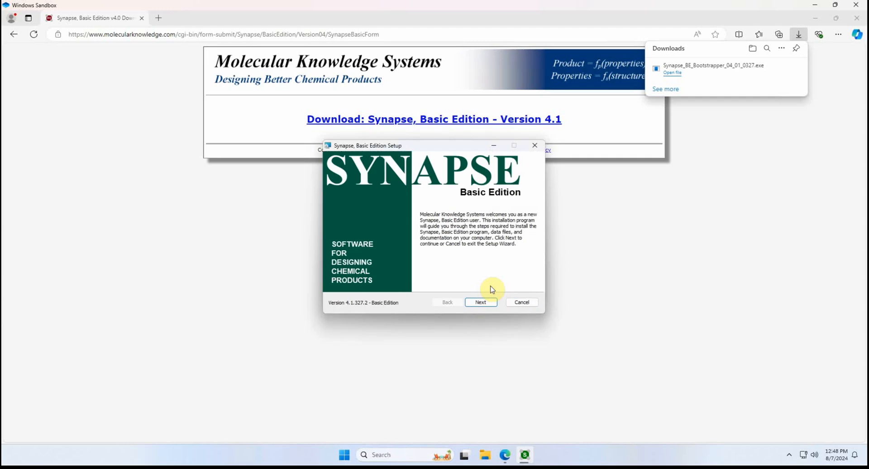
# Step: Read through the Synapse end-user license agreement in the setup wizard and accept its terms
pyautogui.click(484, 302)
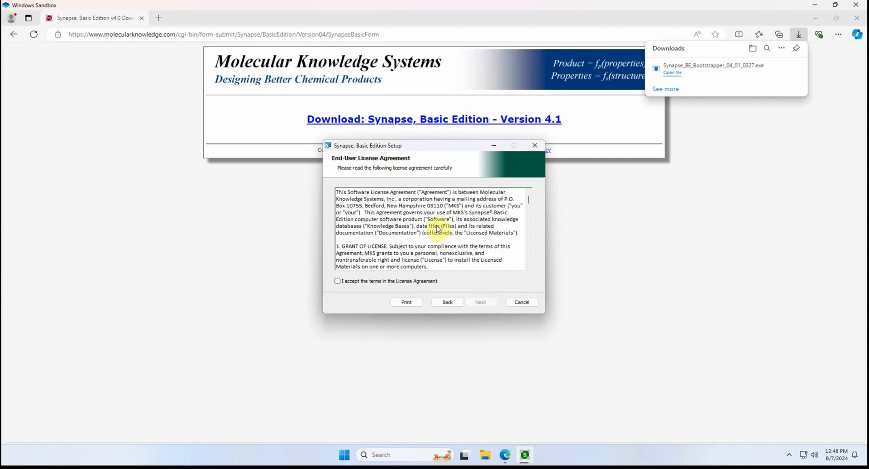
pyautogui.scroll(-6, 442, 230)
pyautogui.scroll(-4, 443, 233)
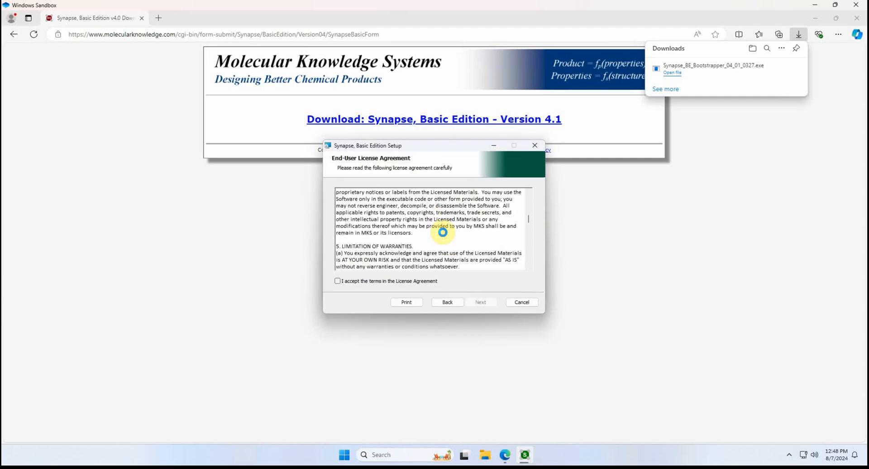
pyautogui.scroll(-12, 443, 232)
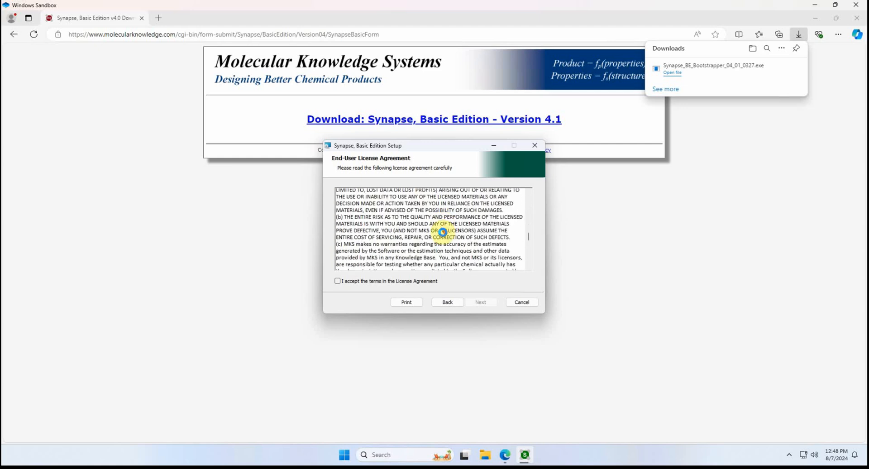
pyautogui.scroll(-2, 443, 232)
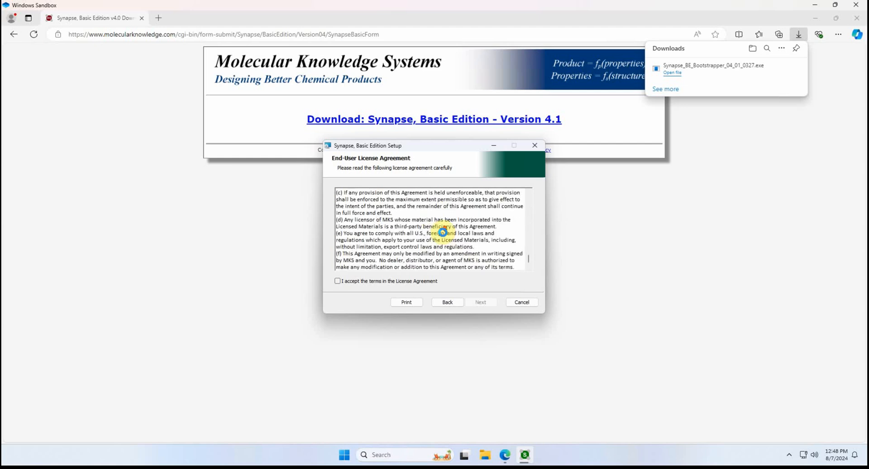
pyautogui.click(375, 281)
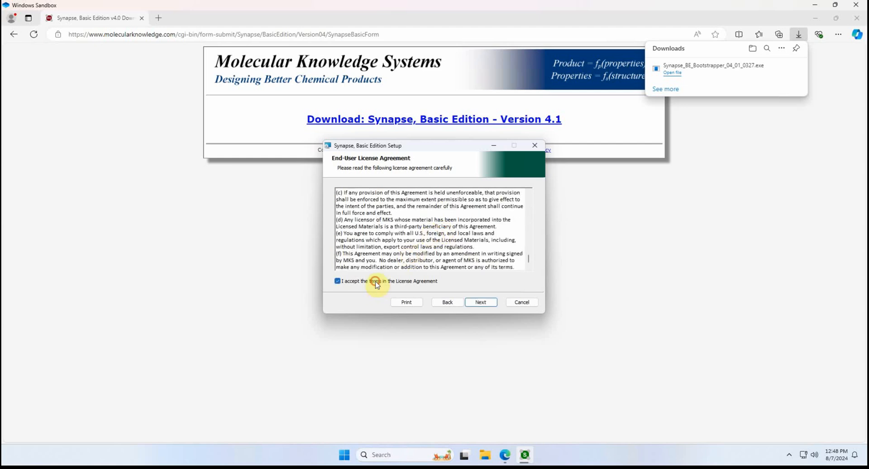
pyautogui.click(479, 305)
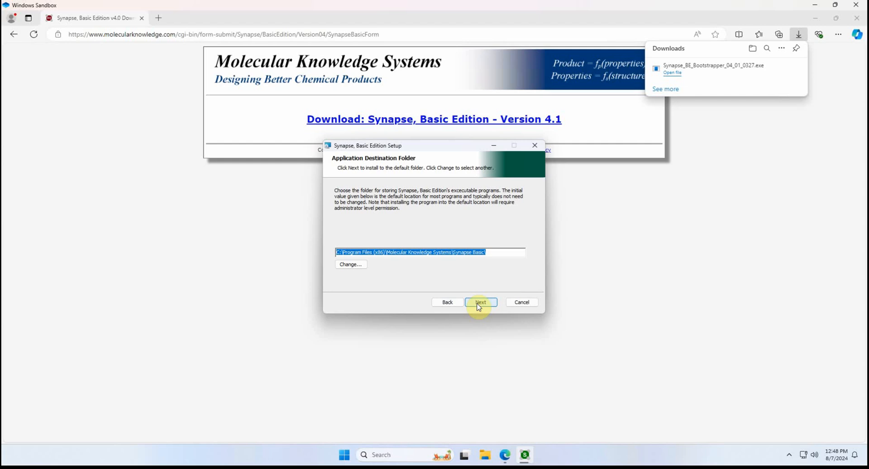
# Step: Keep the default application and data files destination folders and install Synapse, Basic Edition
pyautogui.click(480, 302)
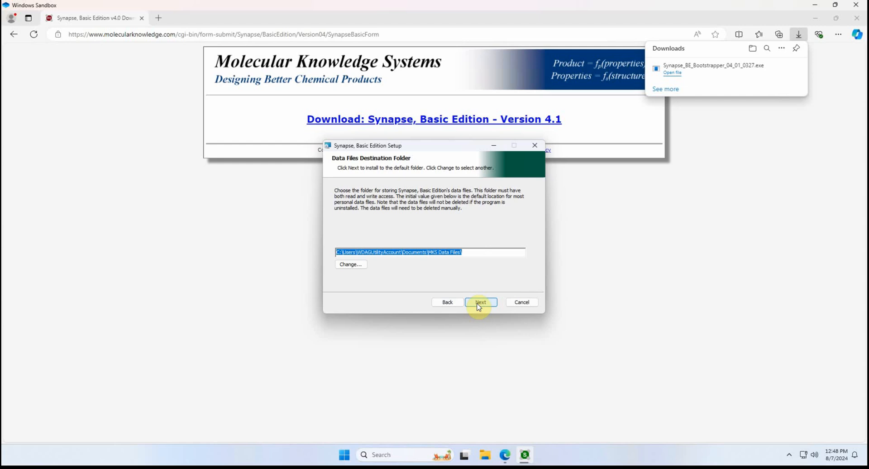
pyautogui.click(479, 302)
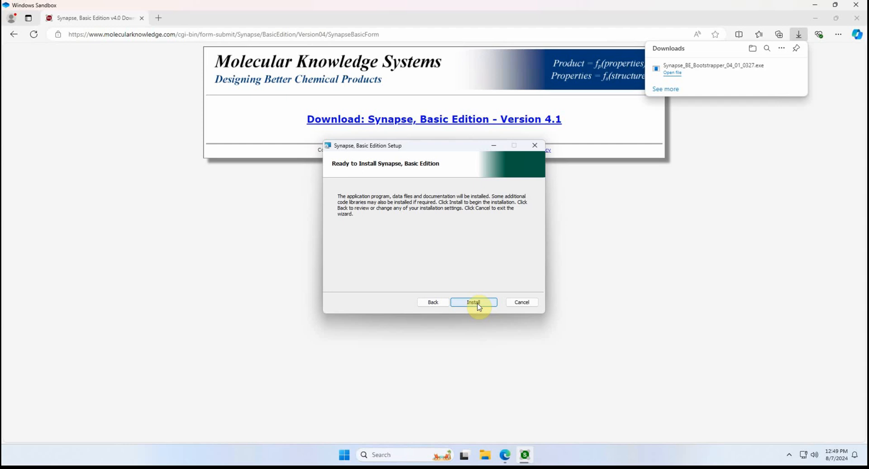
pyautogui.click(477, 303)
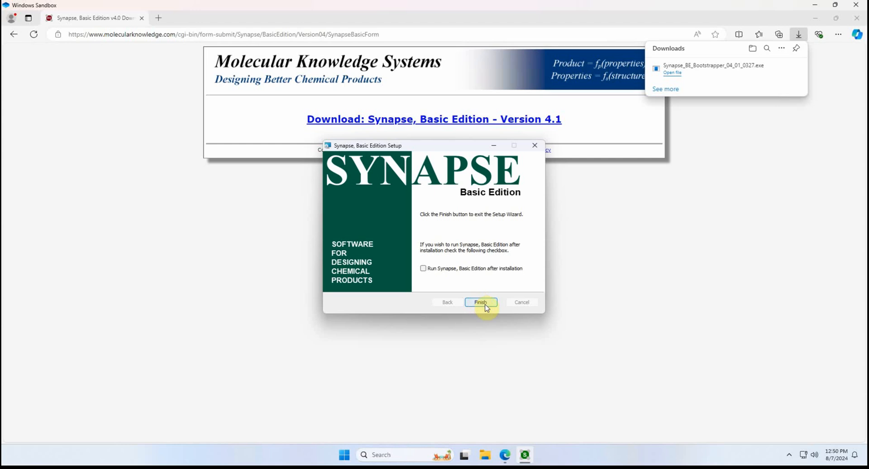
# Step: Finish the setup with Synapse set to run after installation, and dismiss its welcome, loading and guidance dialogs
pyautogui.click(420, 268)
pyautogui.click(480, 302)
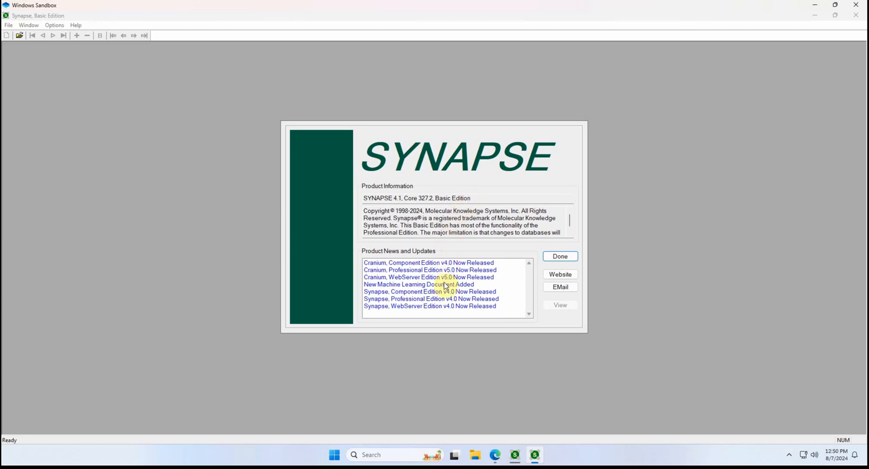
pyautogui.click(550, 255)
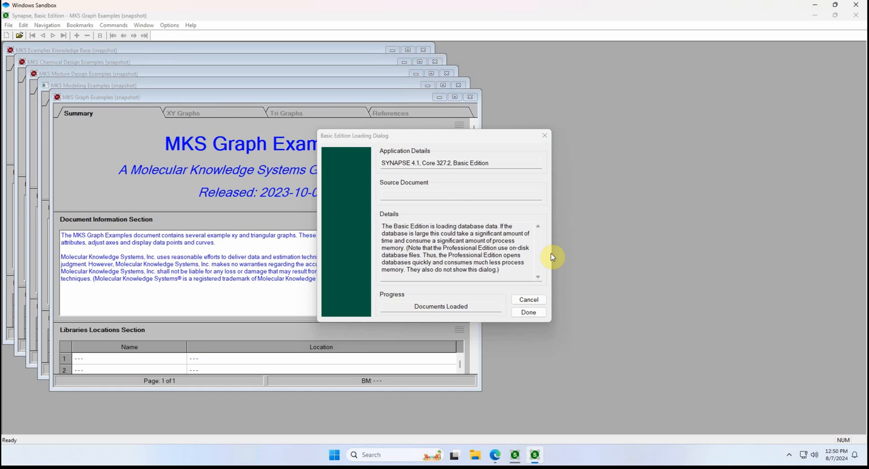
pyautogui.click(529, 312)
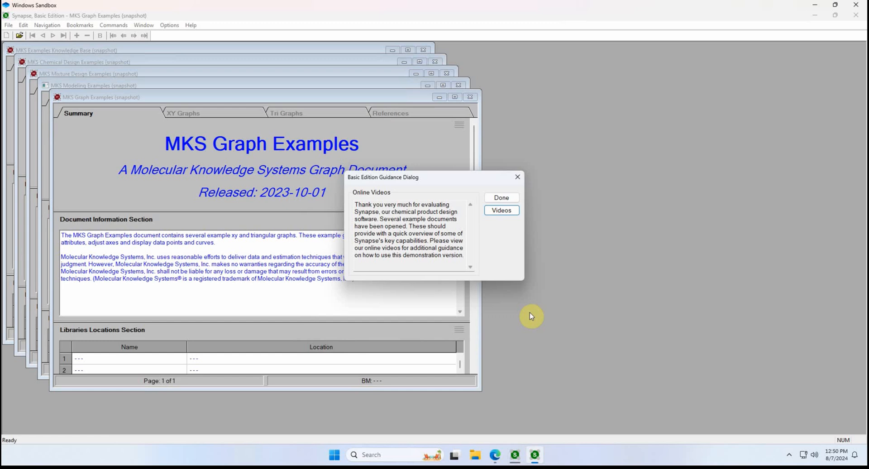
pyautogui.click(500, 198)
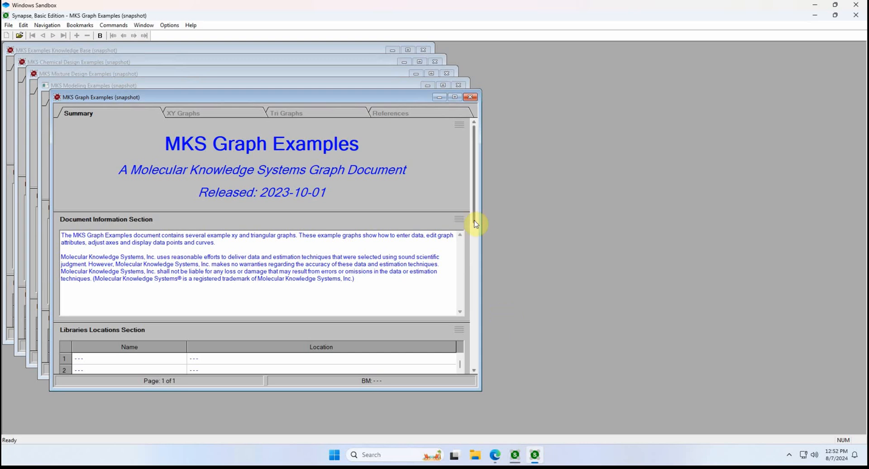
# Step: Minimize every example document except MKS Chemical Design Examples, and move that one toward the middle of the workspace
pyautogui.click(439, 97)
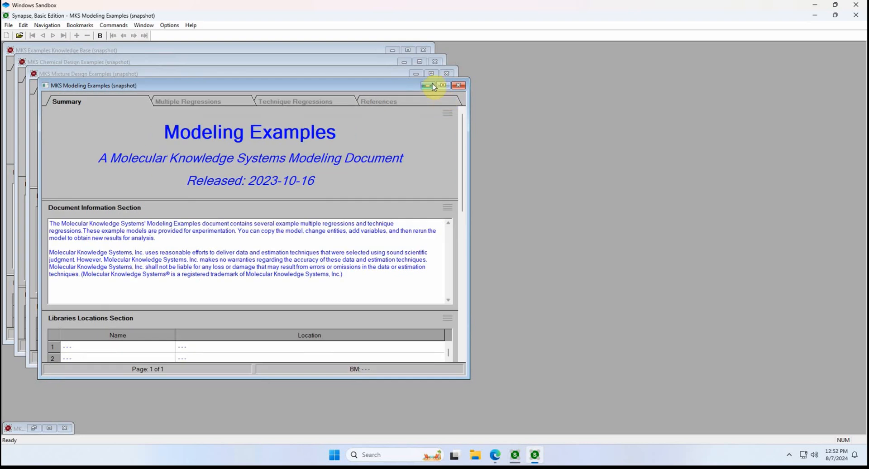
pyautogui.click(427, 85)
pyautogui.click(417, 77)
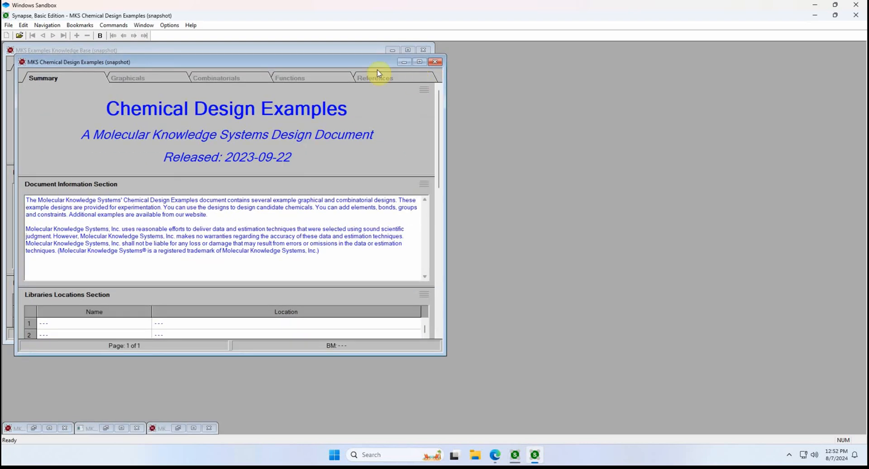
pyautogui.moveTo(354, 70); pyautogui.dragTo(498, 103)
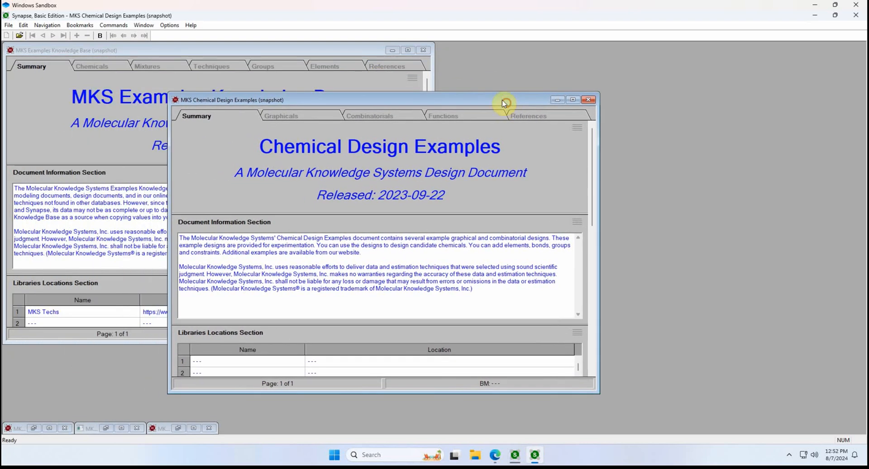
pyautogui.click(393, 50)
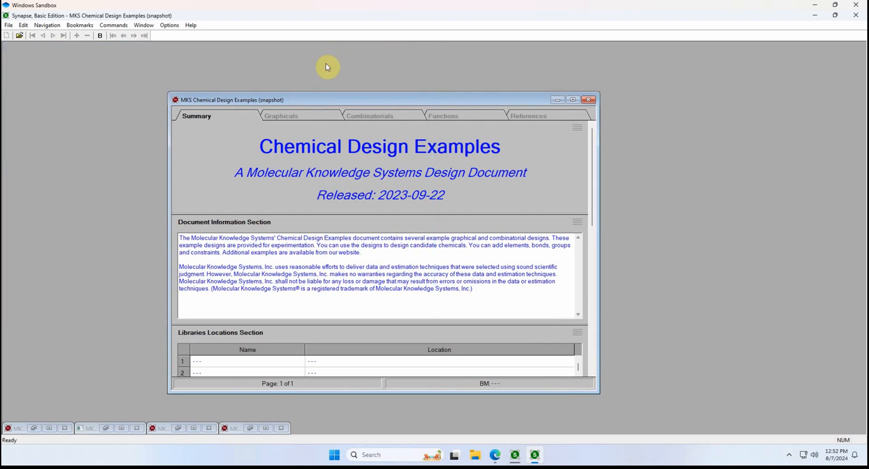
# Step: In the Graphicals chapter, go to the design "Vapor Pressure Design, Inline Constraints - GCD-001-01 [MKS]"
pyautogui.click(311, 113)
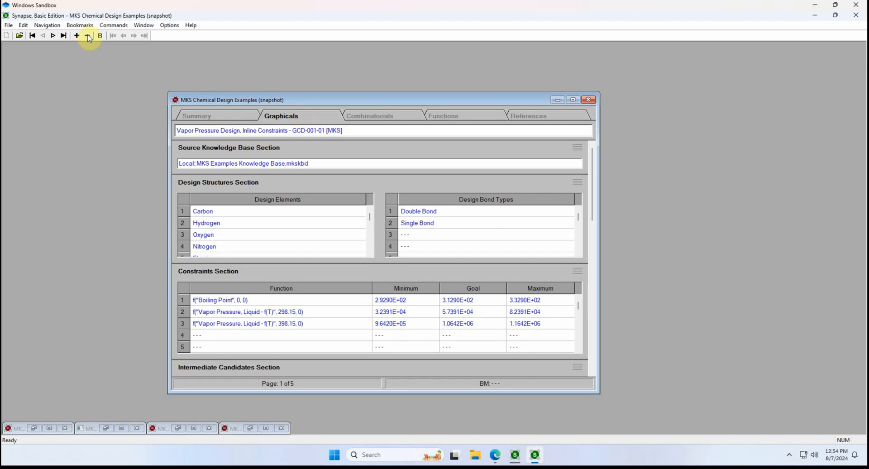
pyautogui.click(54, 25)
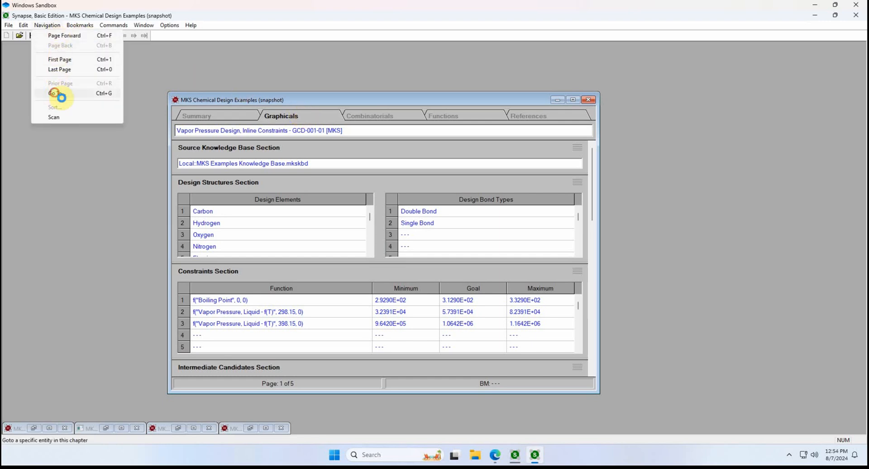
pyautogui.click(56, 94)
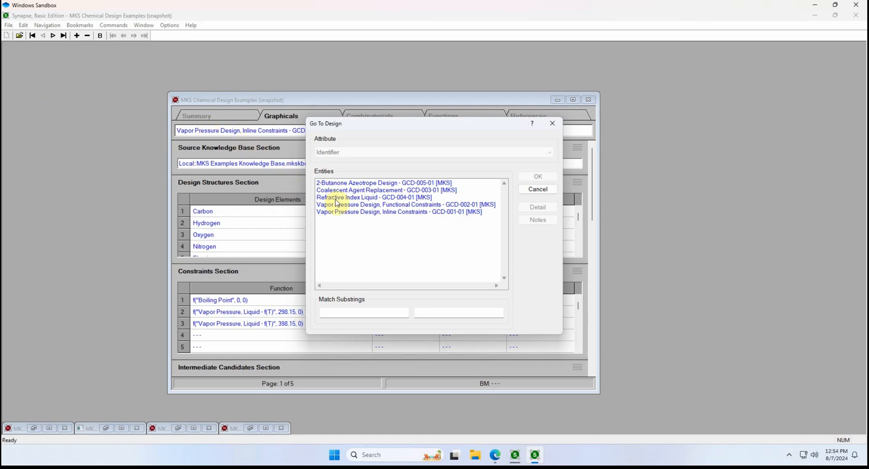
pyautogui.click(357, 213)
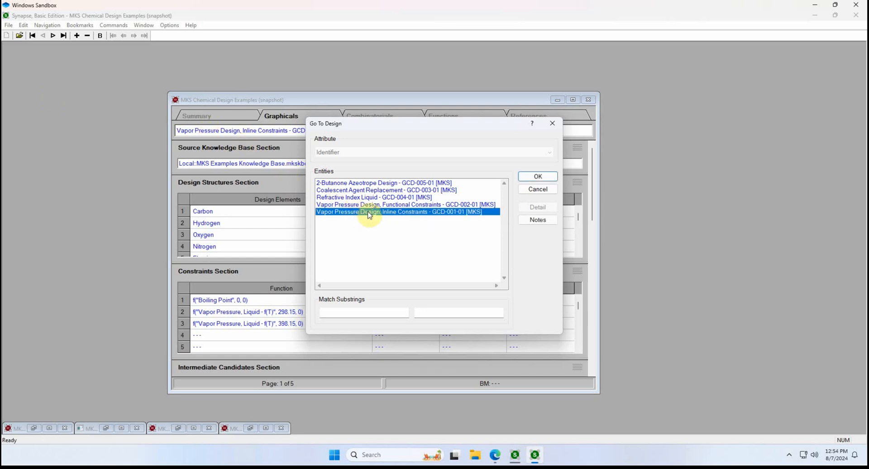
pyautogui.click(533, 177)
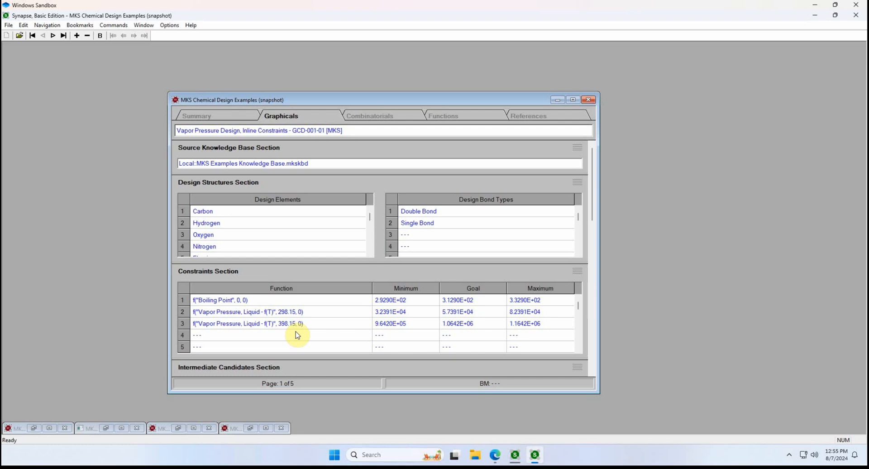
# Step: Start designing candidates for the graphical vapor pressure design and place five carbon atoms in a horizontal row
pyautogui.click(127, 27)
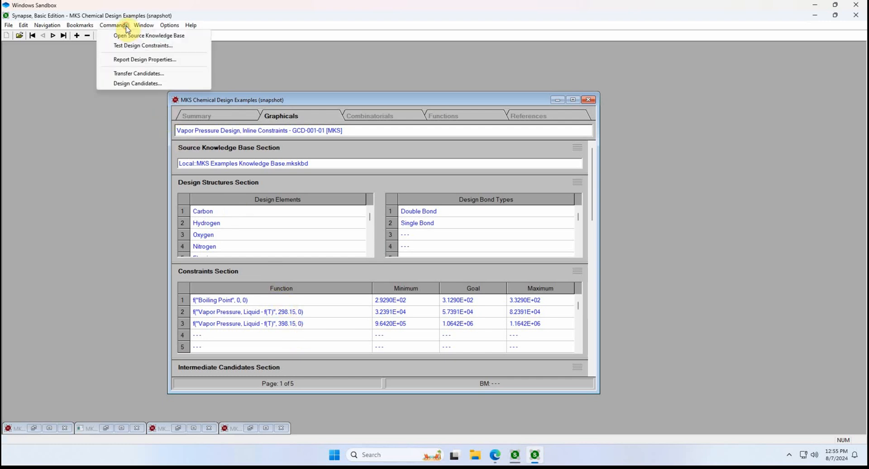
pyautogui.click(127, 83)
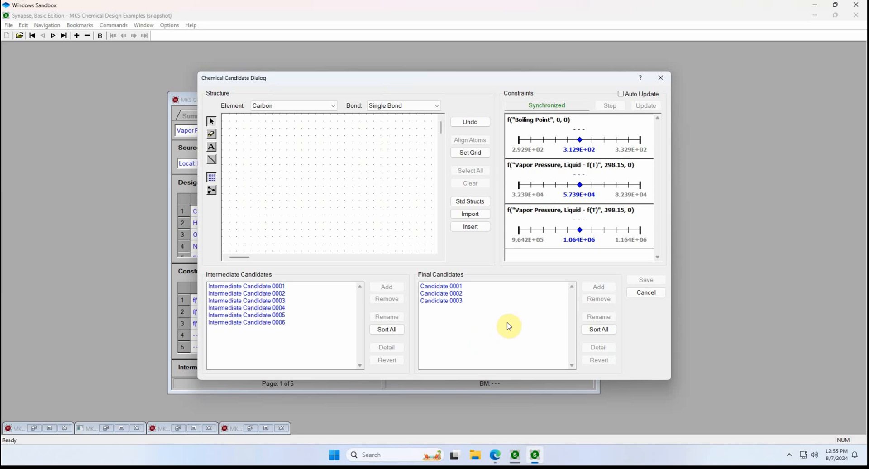
pyautogui.click(212, 147)
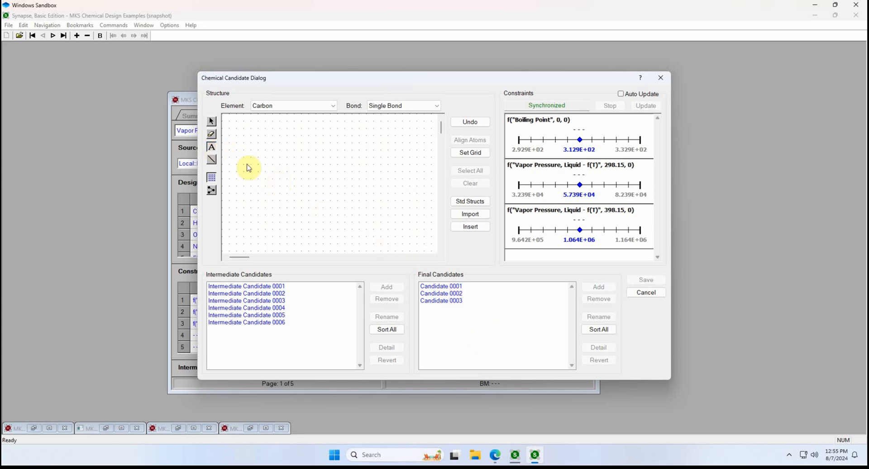
pyautogui.click(280, 165)
pyautogui.click(294, 165)
pyautogui.click(308, 165)
pyautogui.click(323, 165)
pyautogui.click(338, 166)
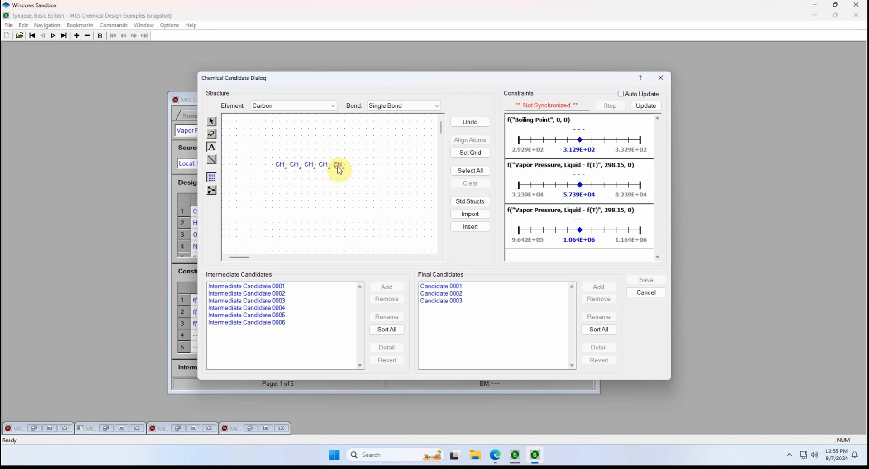
# Step: Connect the five carbons into a chain with single bonds and update the constraint estimates
pyautogui.click(212, 160)
pyautogui.click(280, 166)
pyautogui.click(297, 167)
pyautogui.click(309, 167)
pyautogui.click(323, 166)
pyautogui.click(338, 167)
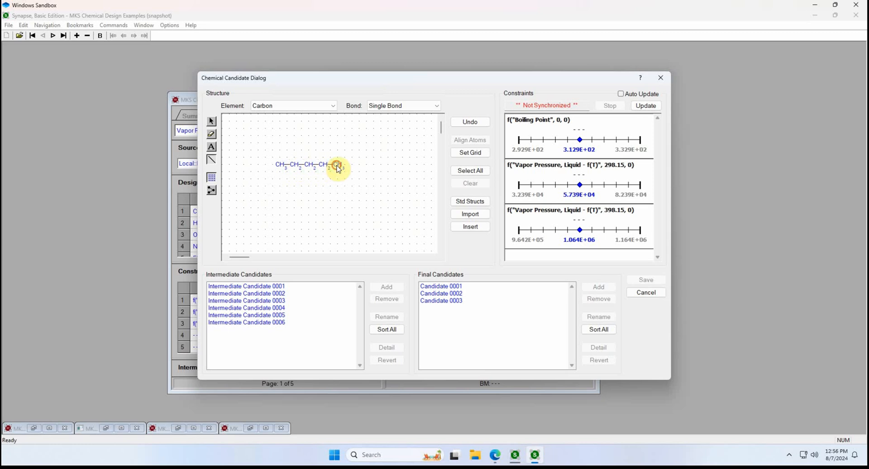
pyautogui.click(637, 108)
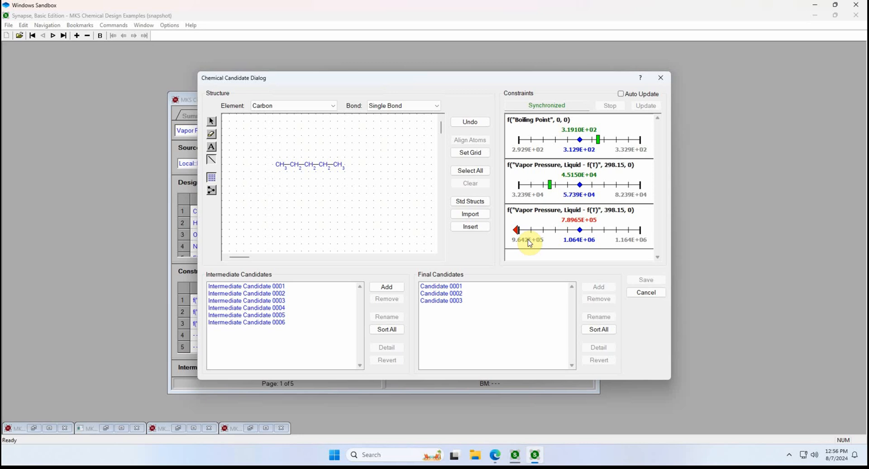
# Step: Add a fluorine atom single-bonded to the right end of the carbon chain and update the constraint estimates
pyautogui.click(319, 107)
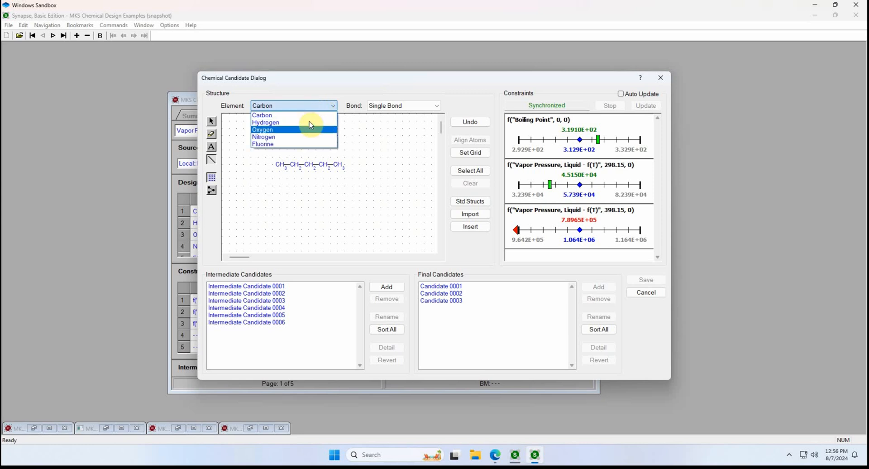
pyautogui.click(297, 144)
pyautogui.click(214, 148)
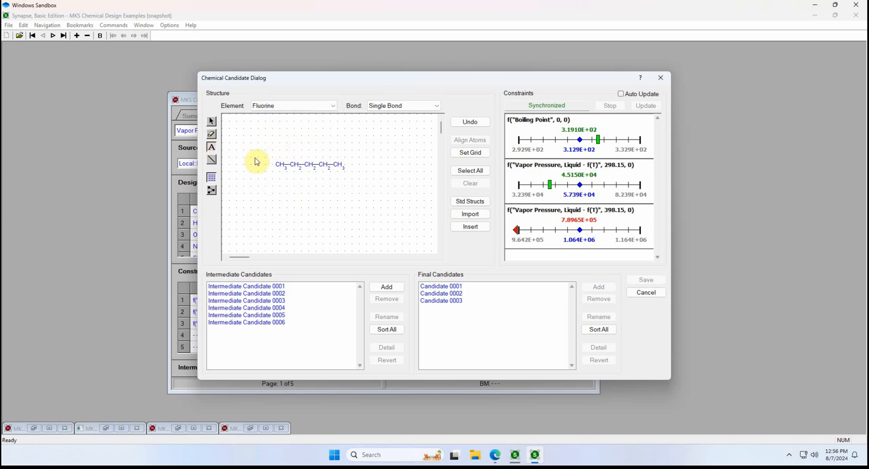
pyautogui.click(351, 165)
pyautogui.click(213, 161)
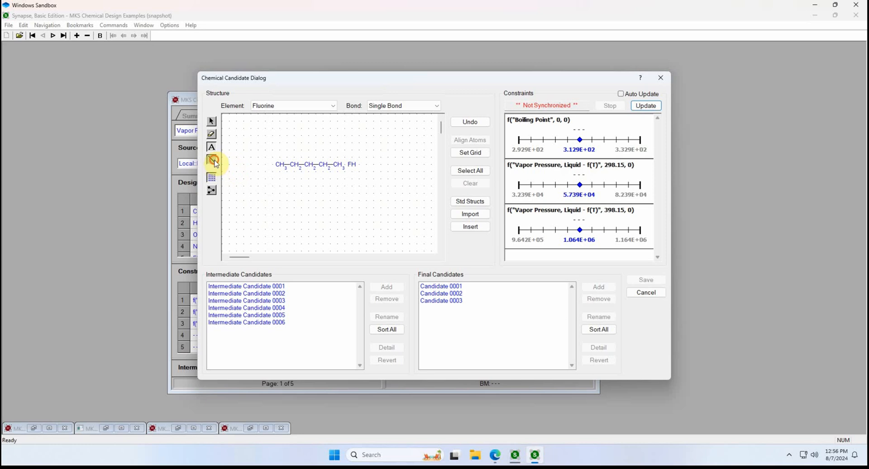
pyautogui.click(340, 165)
pyautogui.click(352, 167)
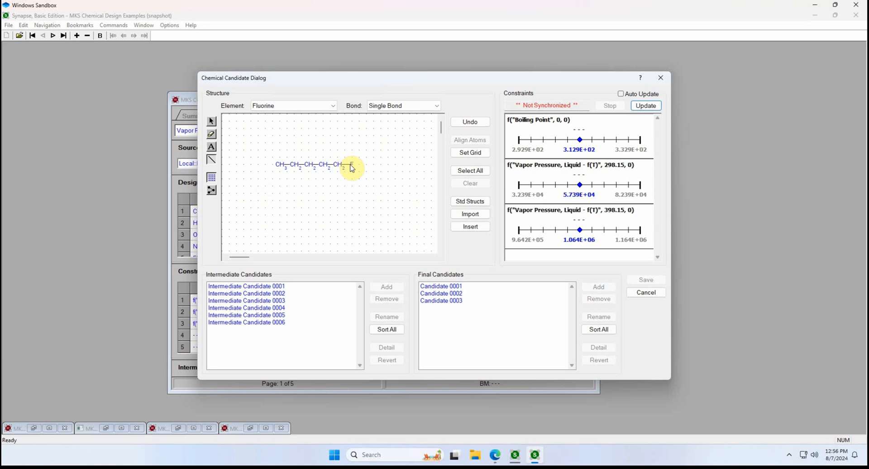
pyautogui.click(645, 106)
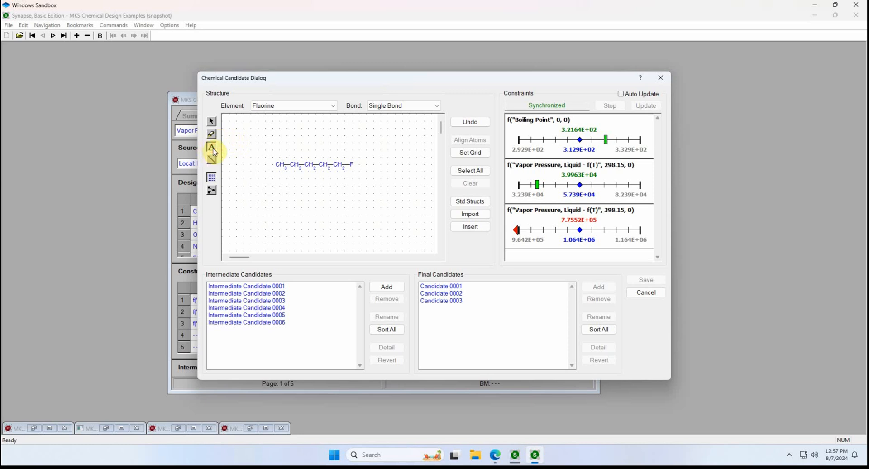
# Step: Attach a second fluorine below the chain's last carbon with a single bond and update the constraint estimates
pyautogui.click(332, 181)
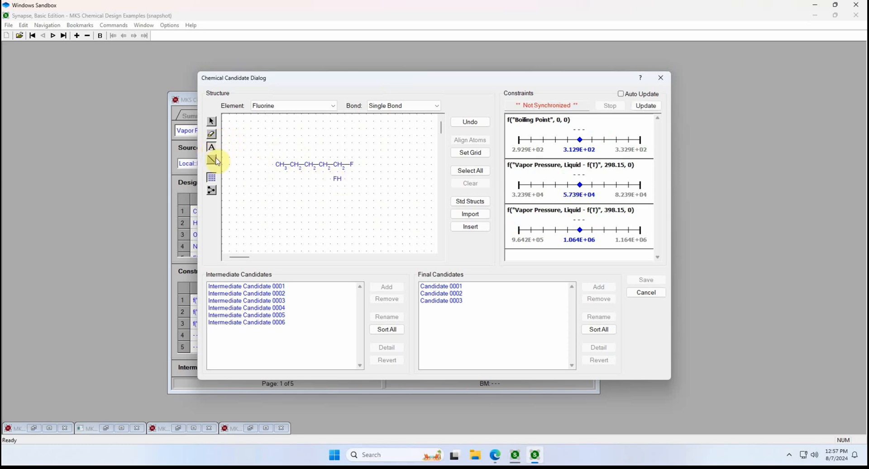
pyautogui.moveTo(337, 165); pyautogui.dragTo(338, 180)
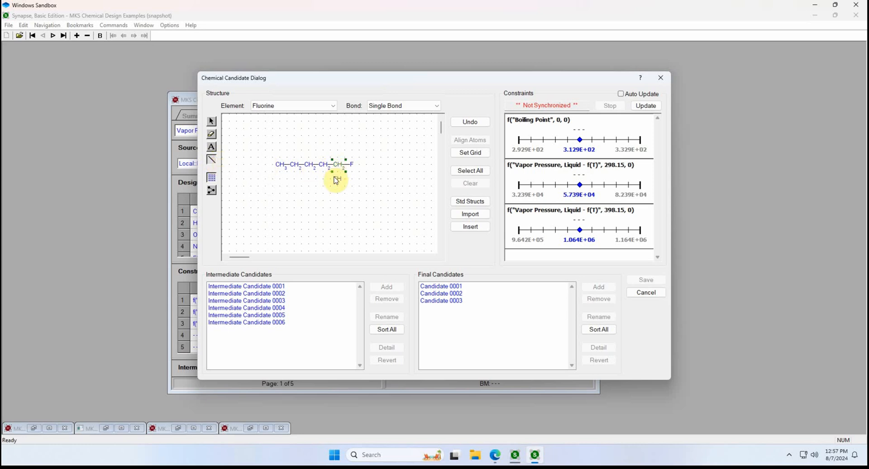
pyautogui.click(645, 102)
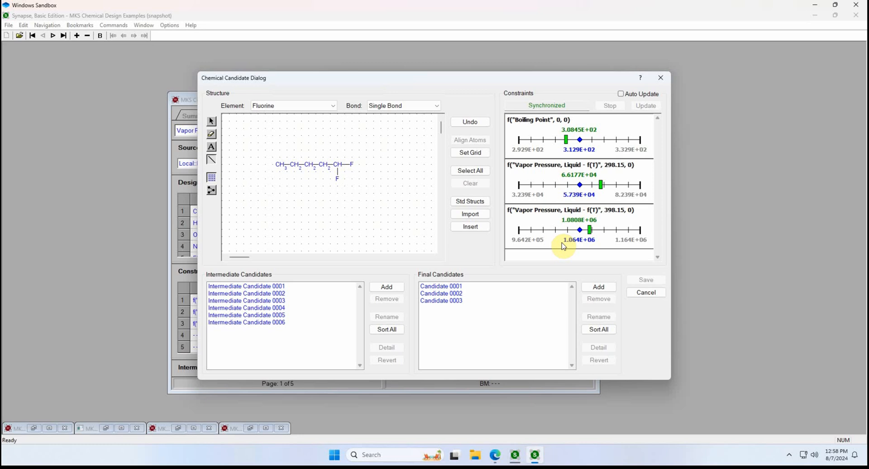
# Step: Add the structure to the final candidates with the default name and a date comment, and save the candidate design
pyautogui.click(602, 288)
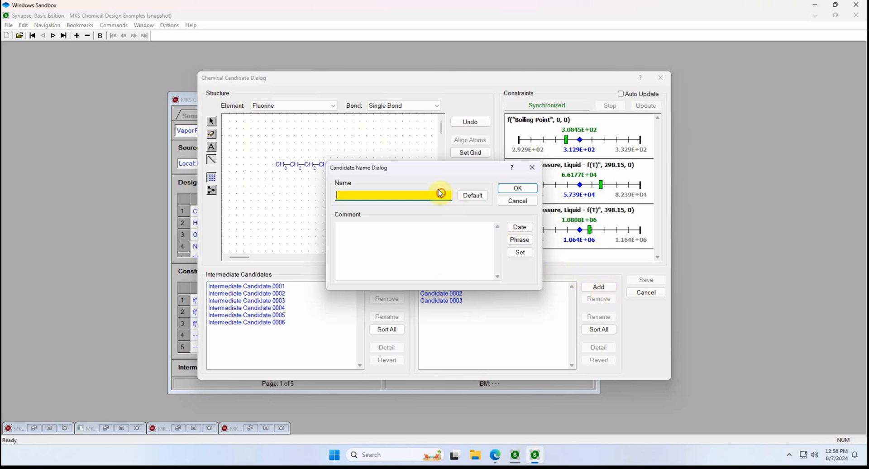
pyautogui.click(471, 200)
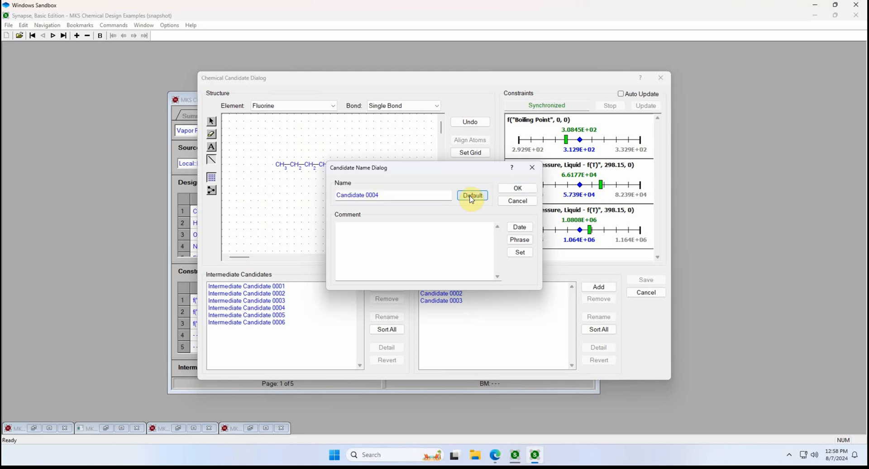
pyautogui.click(519, 226)
pyautogui.click(519, 188)
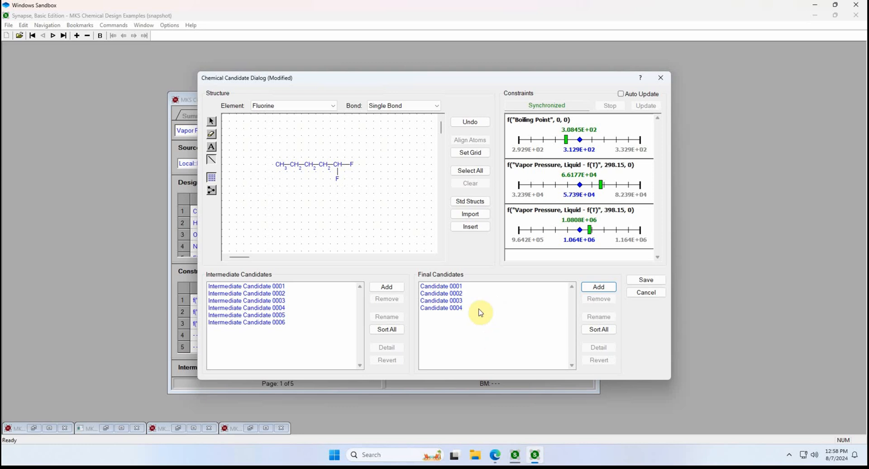
pyautogui.click(640, 281)
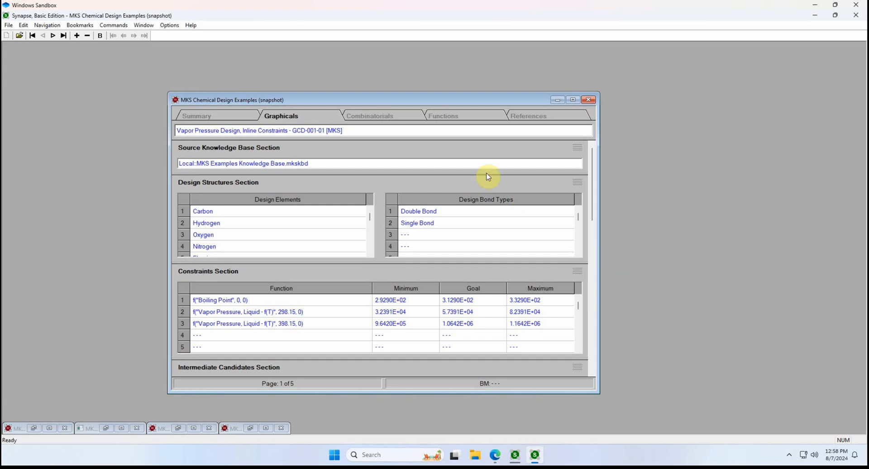
# Step: In the Combinatorials chapter, run candidate design for "Vapor Pressure Design, Inline Constraints - CCD-001-01 [MKS]" with the default candidate naming
pyautogui.click(401, 113)
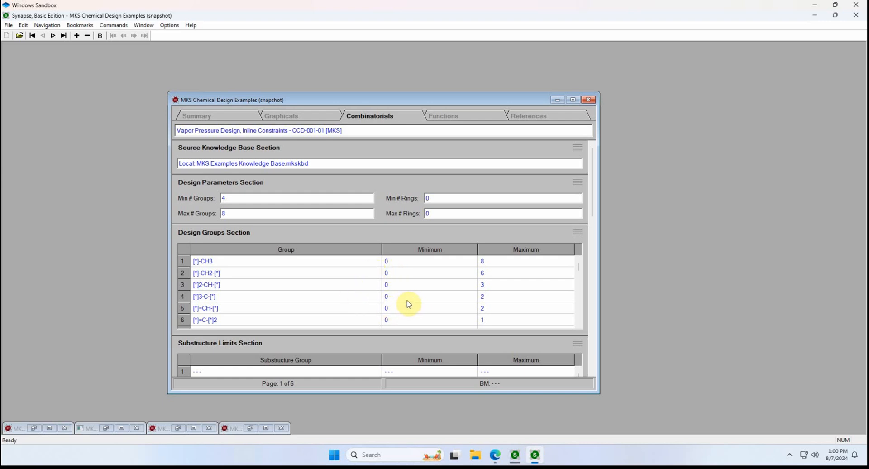
pyautogui.click(592, 238)
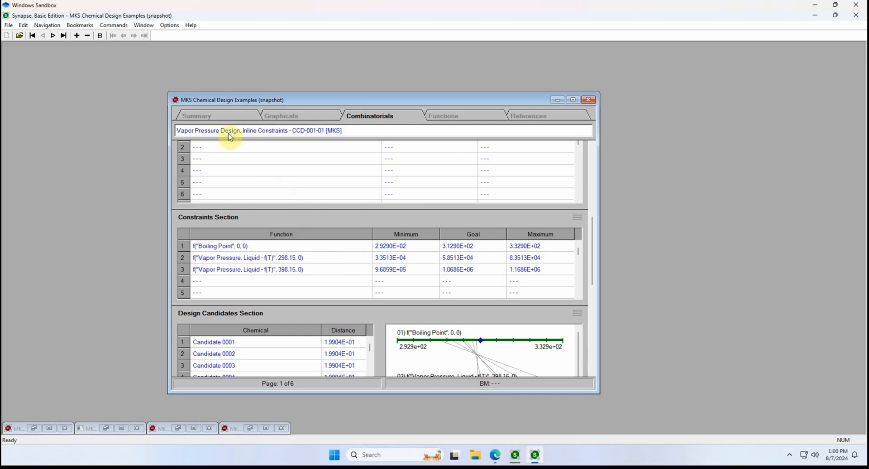
pyautogui.click(121, 25)
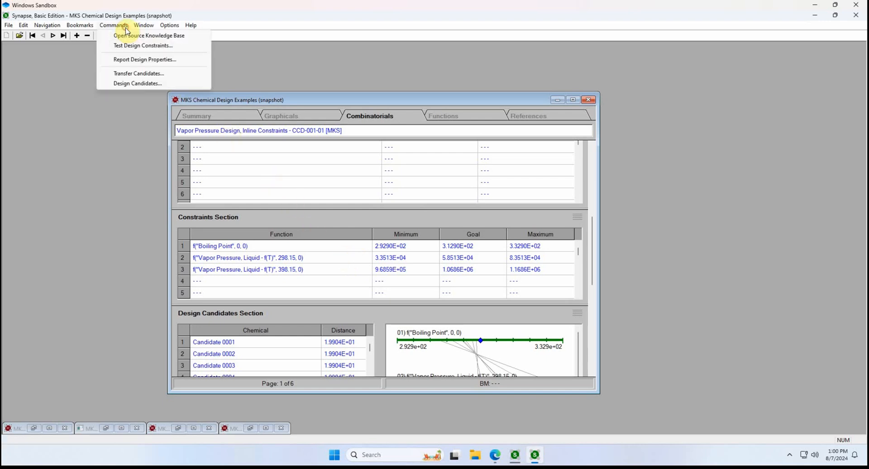
pyautogui.click(129, 86)
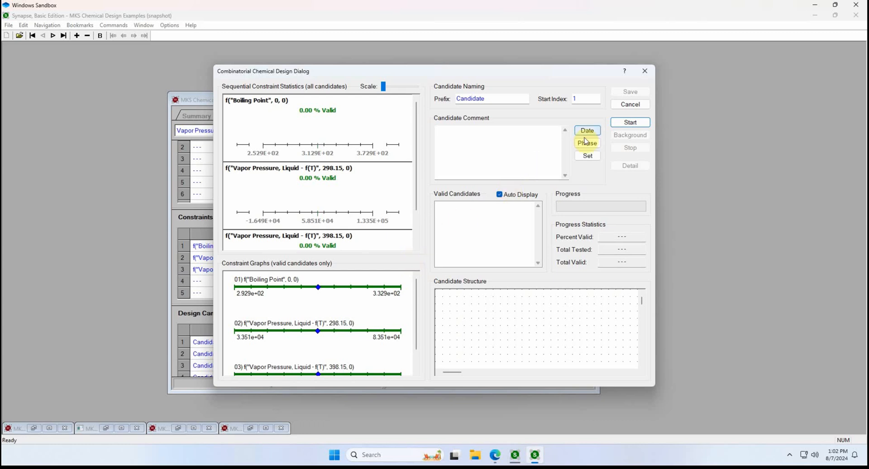
pyautogui.click(622, 125)
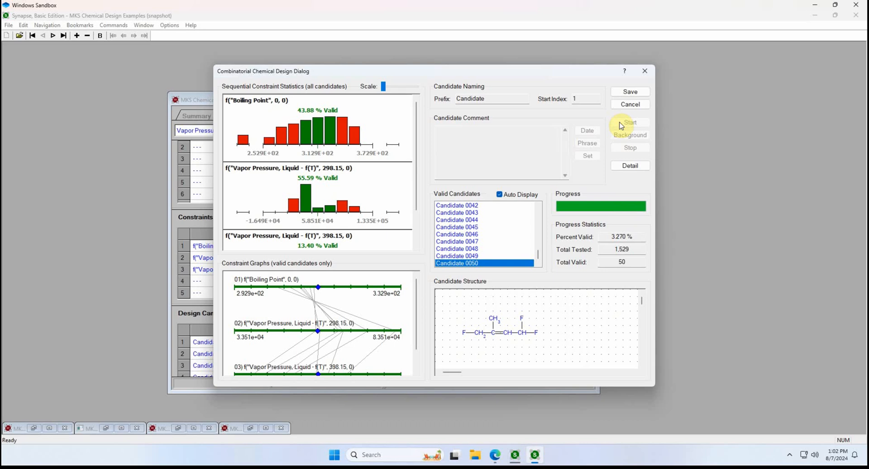
# Step: Examine the structures of valid candidates 0039, 0037 and 0035
pyautogui.scroll(3, 539, 246)
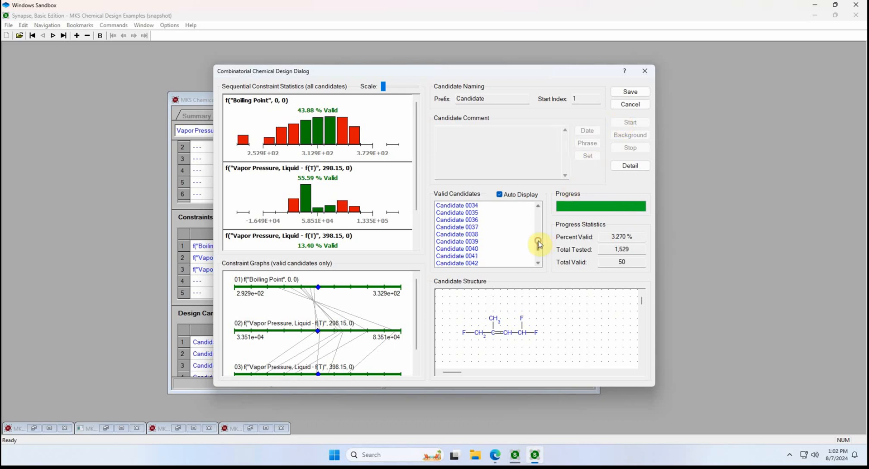
pyautogui.click(500, 243)
pyautogui.click(501, 228)
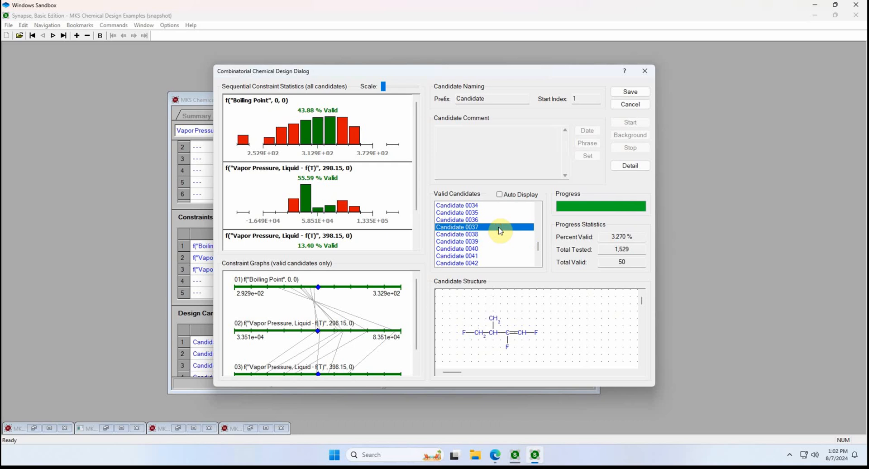
pyautogui.click(502, 213)
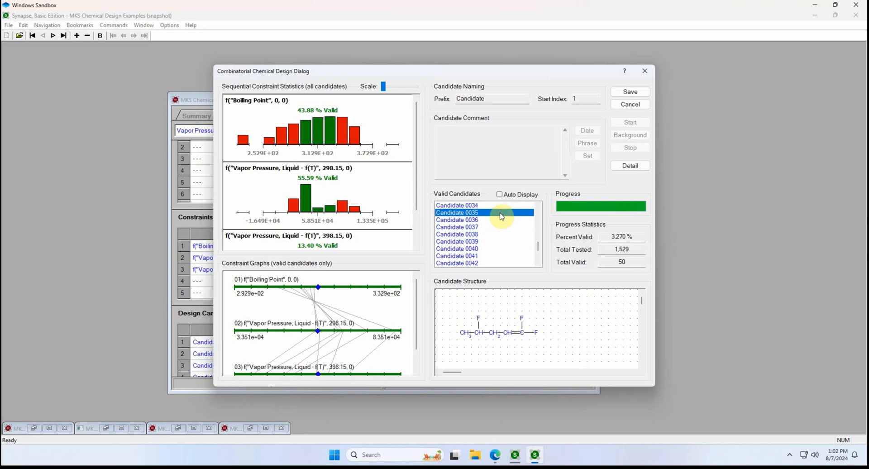